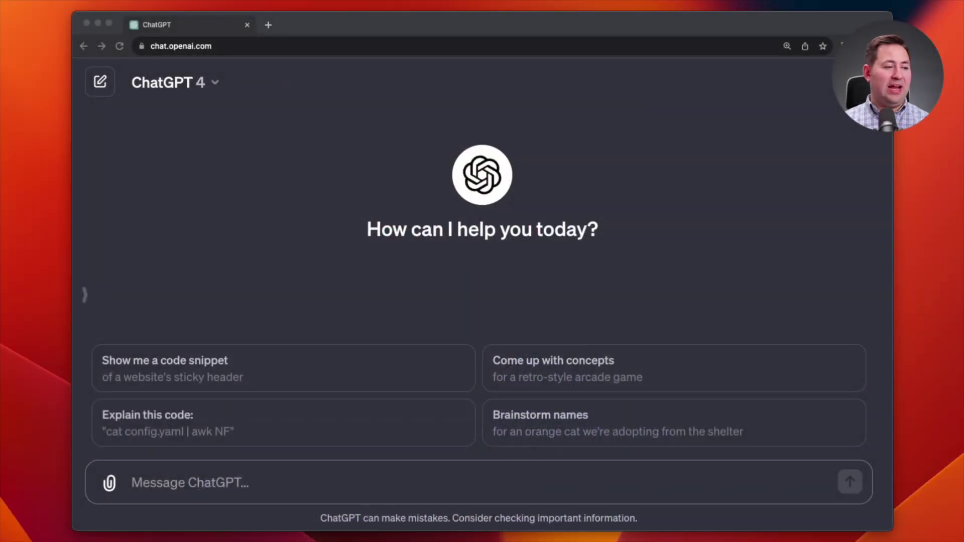
Step: Send 'Create a dungeons and dragons character' and stop the image ChatGPT starts generating
left_click(599, 486)
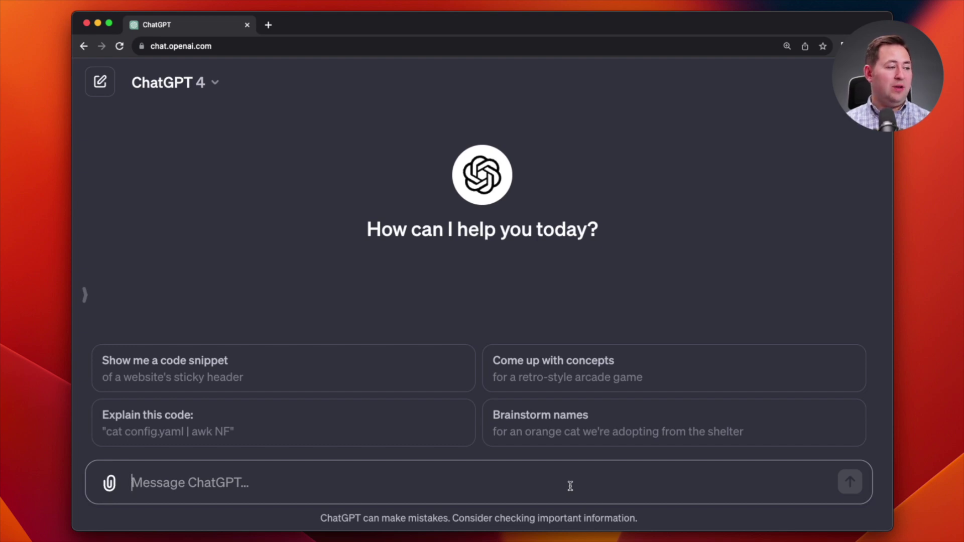
type("Creat")
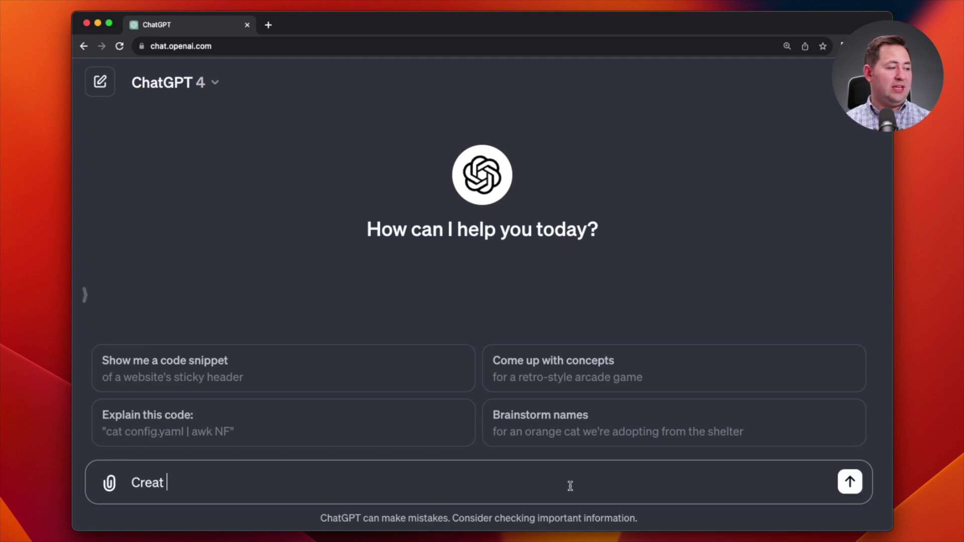
type("e a dungeons and d")
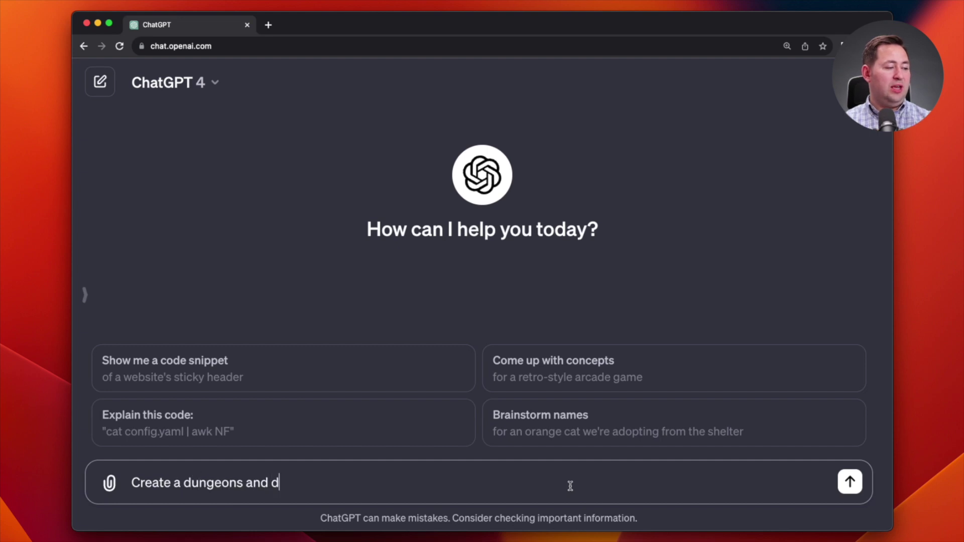
type("ragons character")
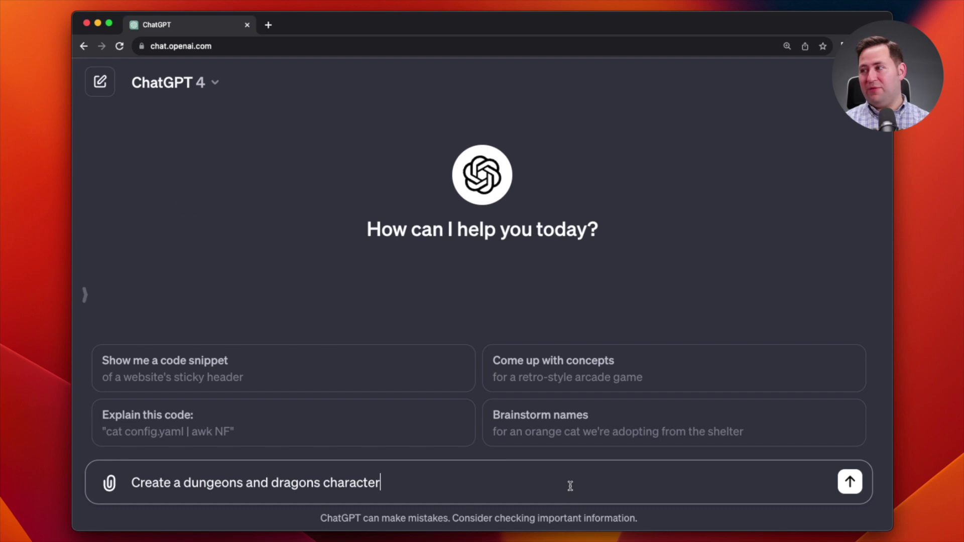
key("Return")
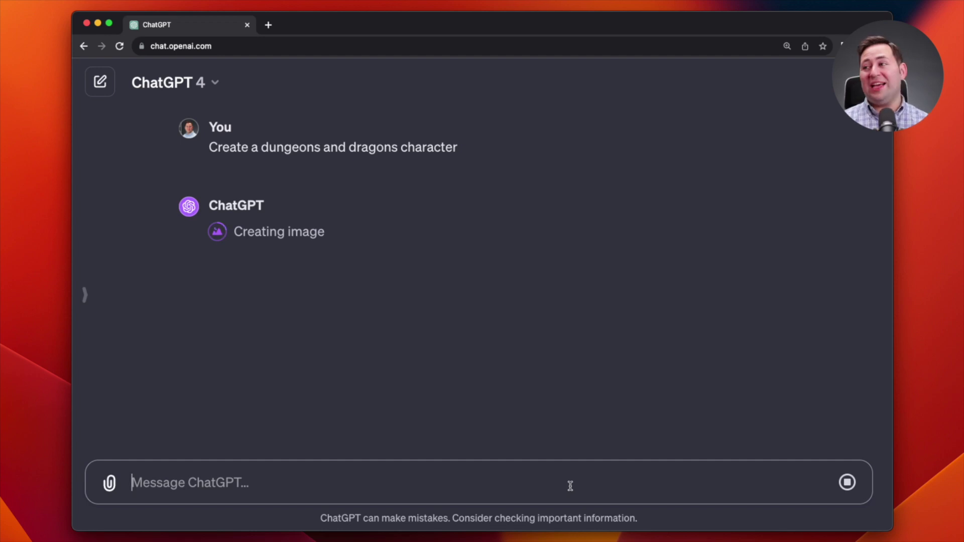
left_click(848, 483)
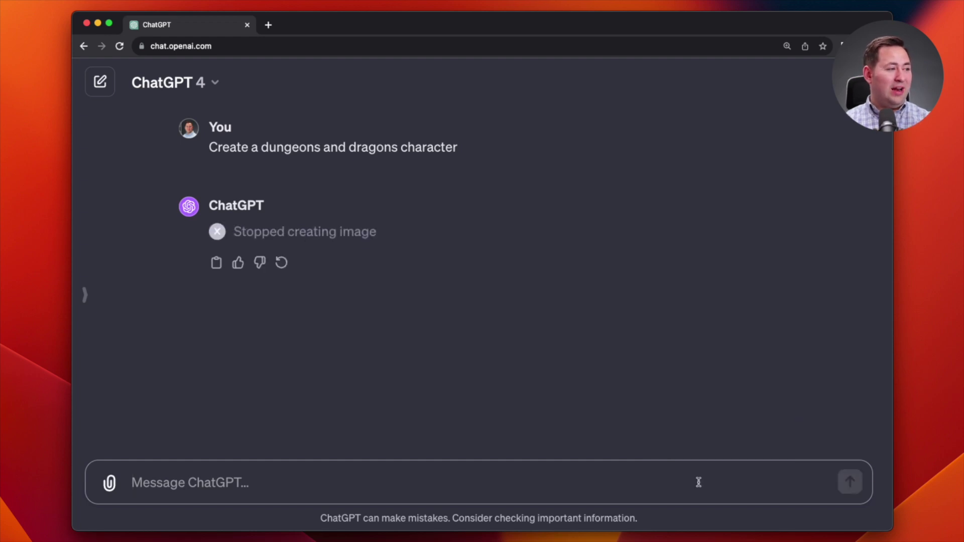
Step: Ask ChatGPT for the text to fill out a character sheet
type("no")
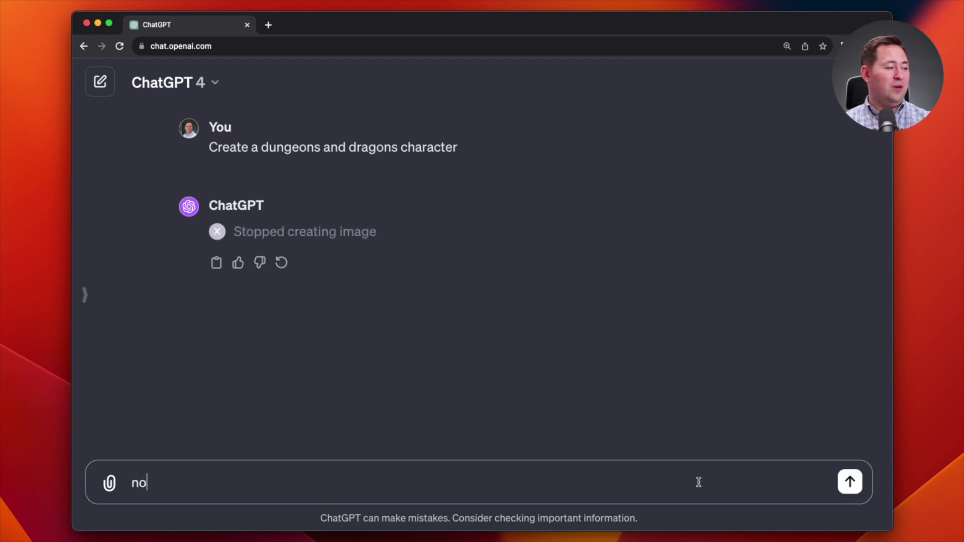
type(", create me the tex")
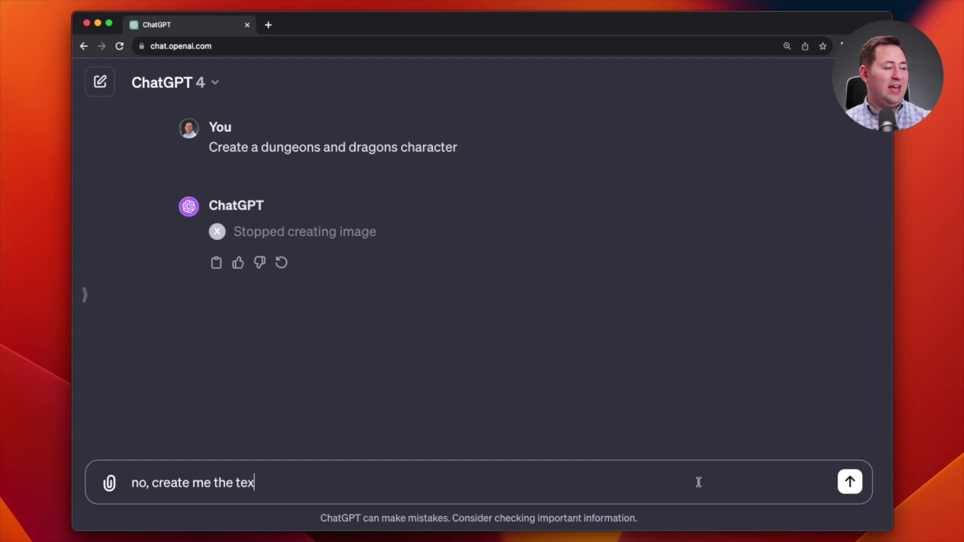
type("t to fill out a chrac")
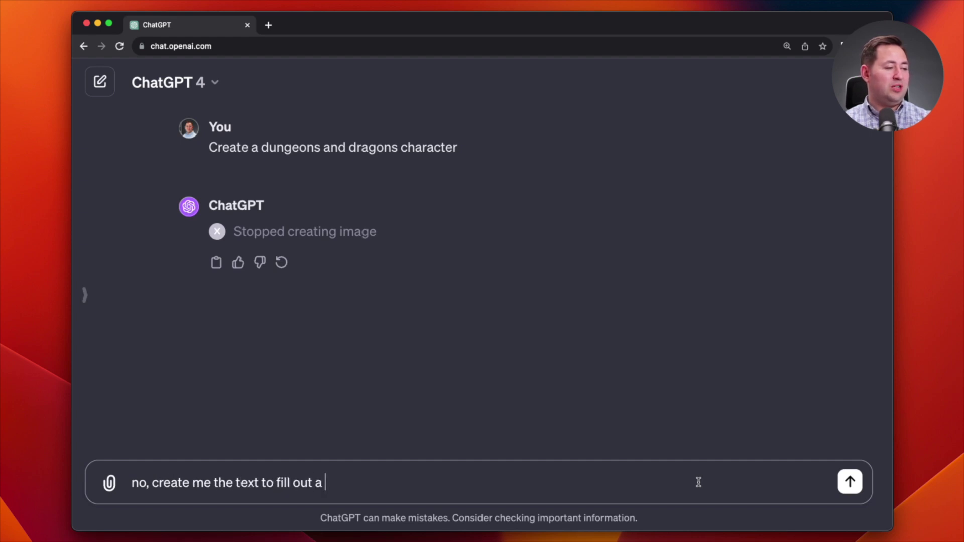
key("BackSpace")
key("BackSpace")
key("BackSpace")
type("aracter sheet")
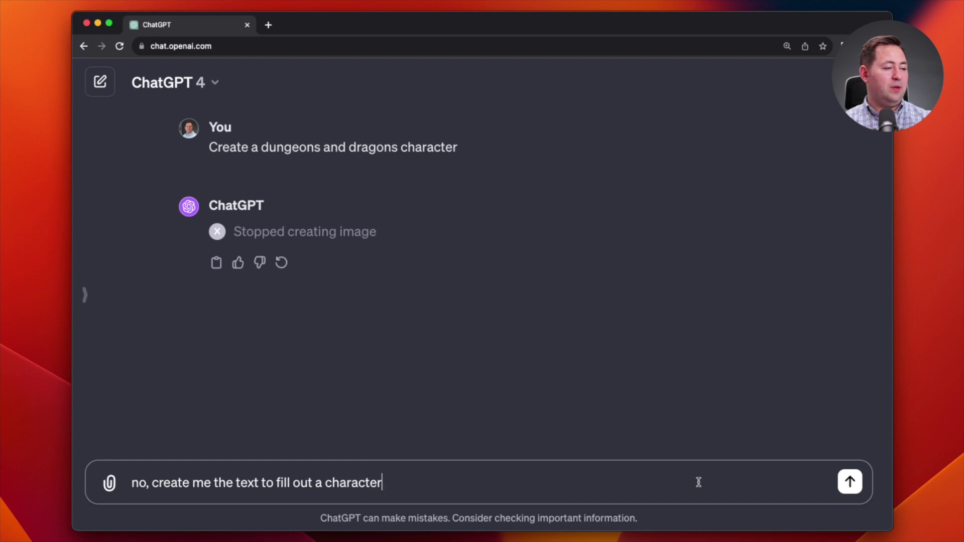
key("Return")
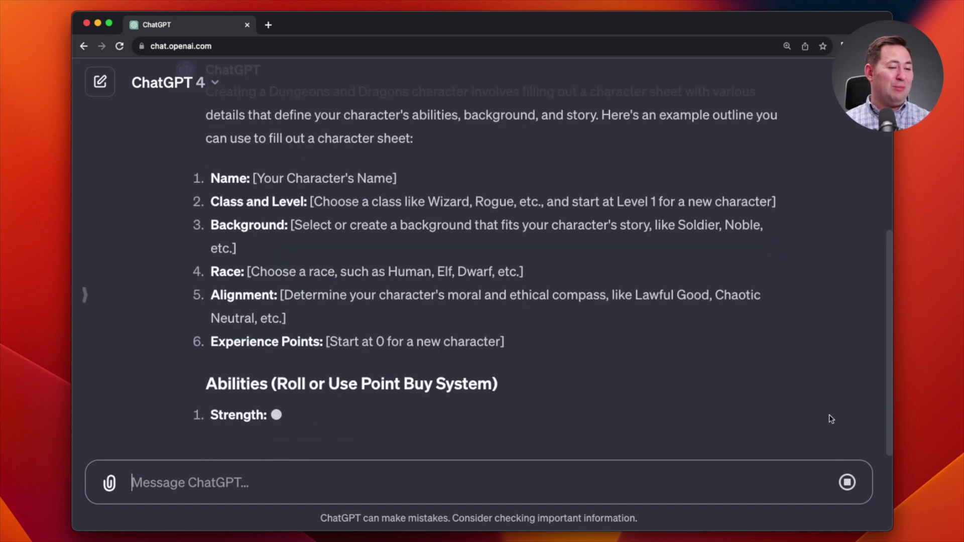
Step: Stop the blank template reply and send 'No, i want you to make the character sheet'
left_click(847, 482)
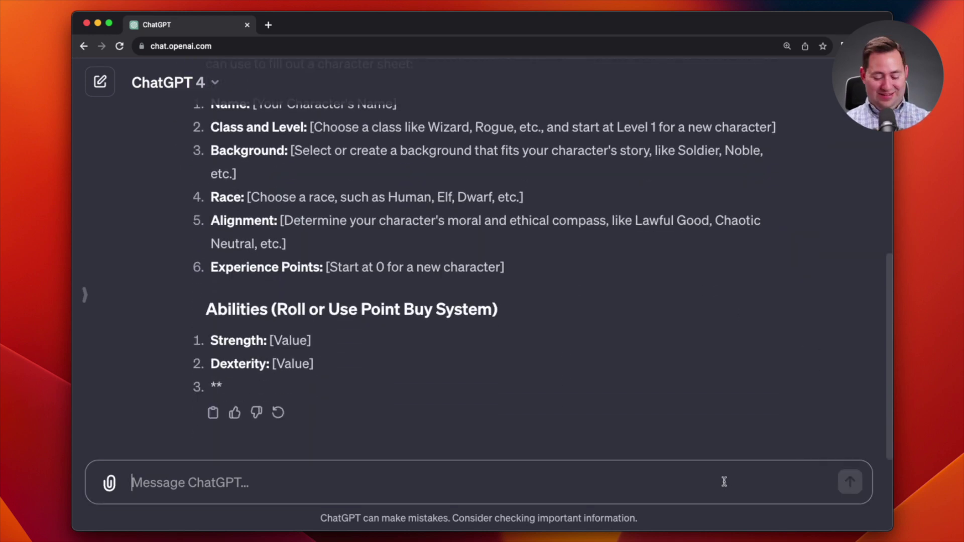
type("No, i want y")
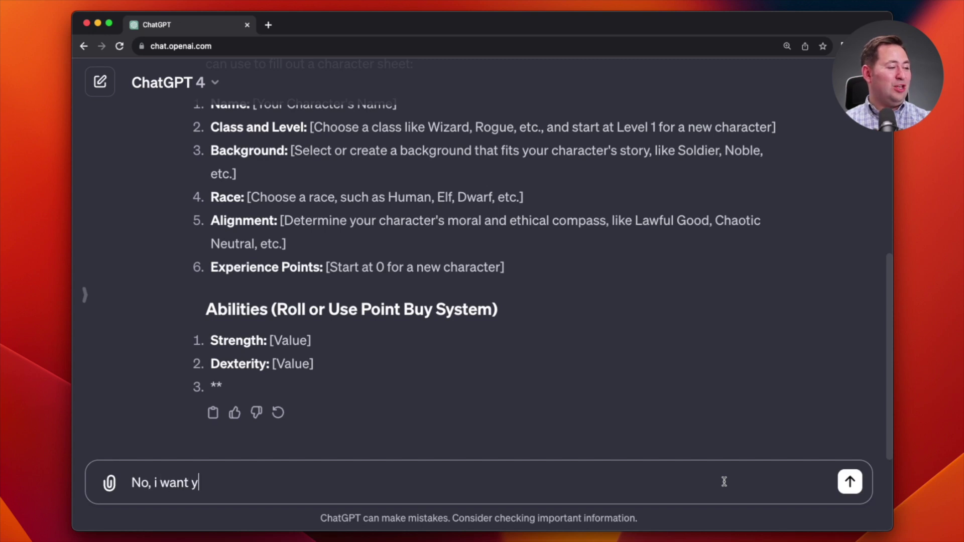
type("ou to make the chara")
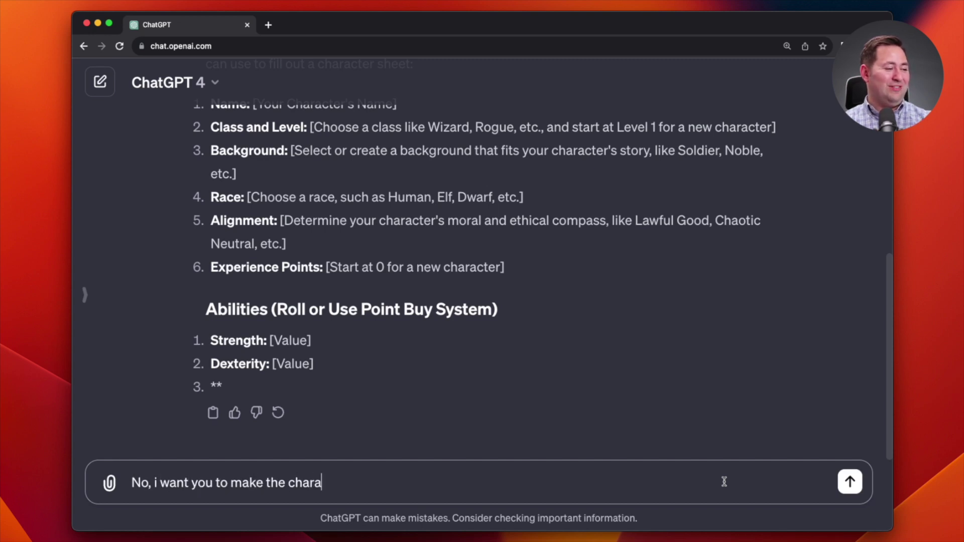
type("cter sheet")
key("Return")
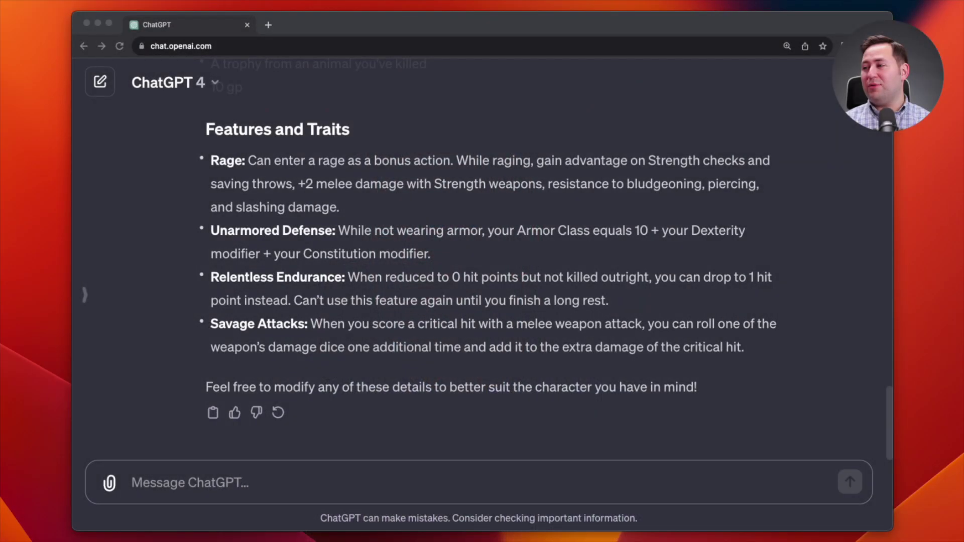
Step: Review Thokk Ironfist's sheet back up to Character Details, then start a new empty chat
scroll(480, 278, "up", 10)
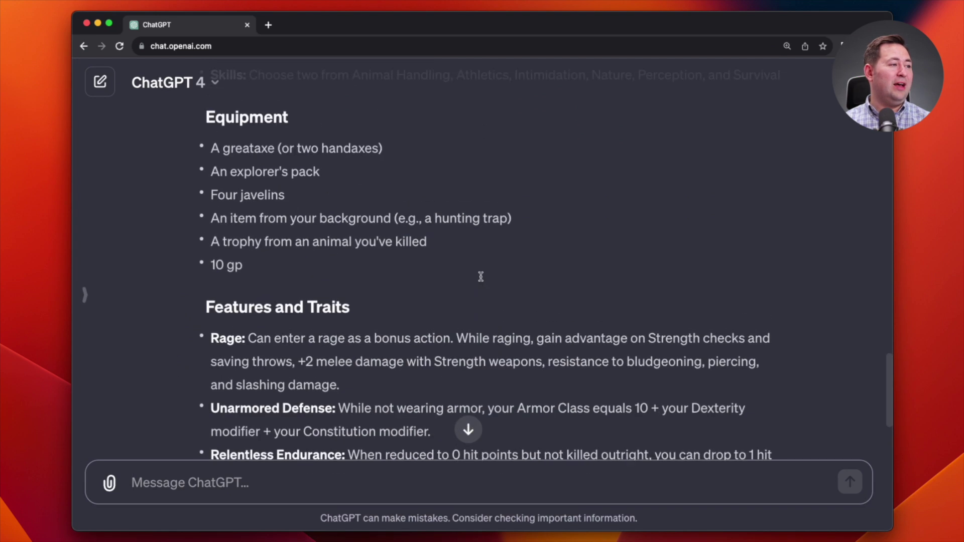
scroll(482, 281, "up", 10)
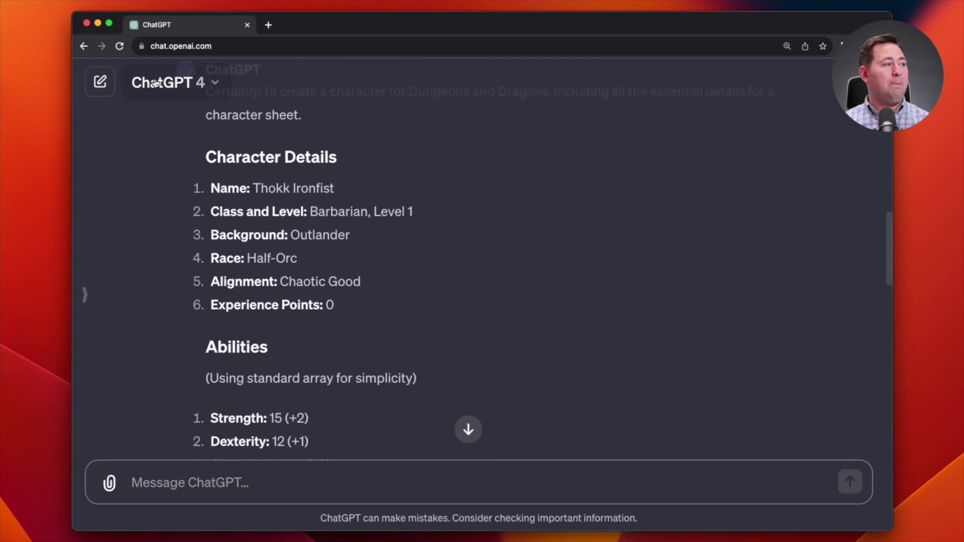
left_click(110, 87)
Step: Paste and send the long D&D 5th edition character-generator prompt in the new chat
left_click(15, 457)
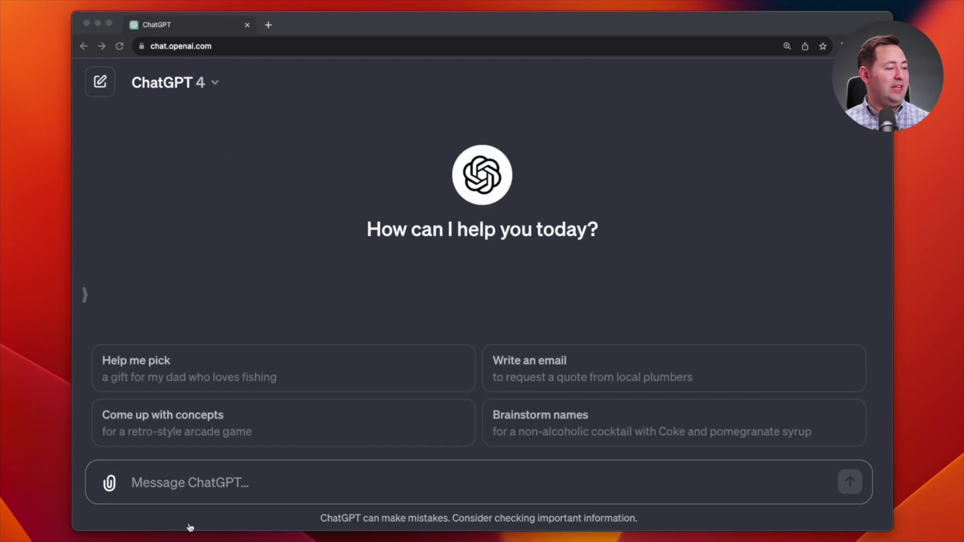
left_click(528, 302)
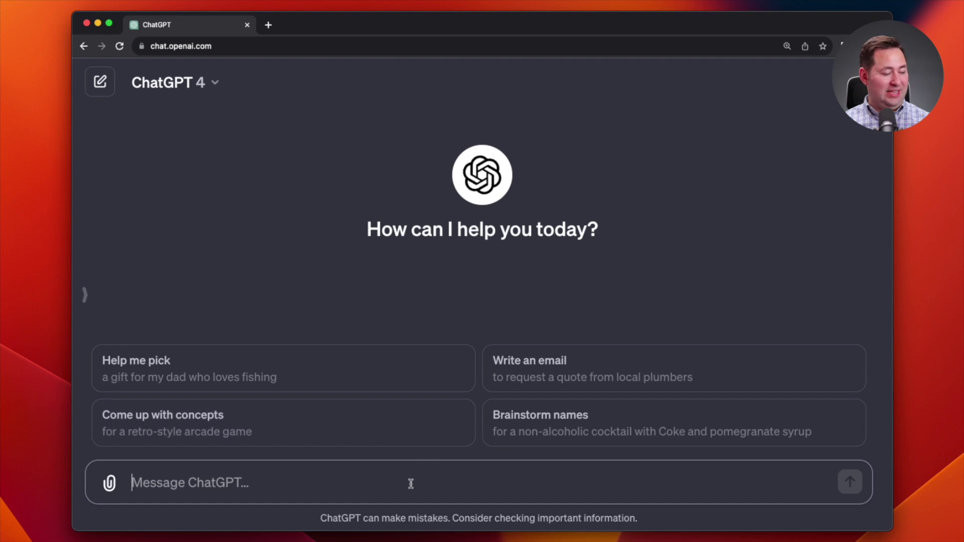
key("super+v")
key("Return")
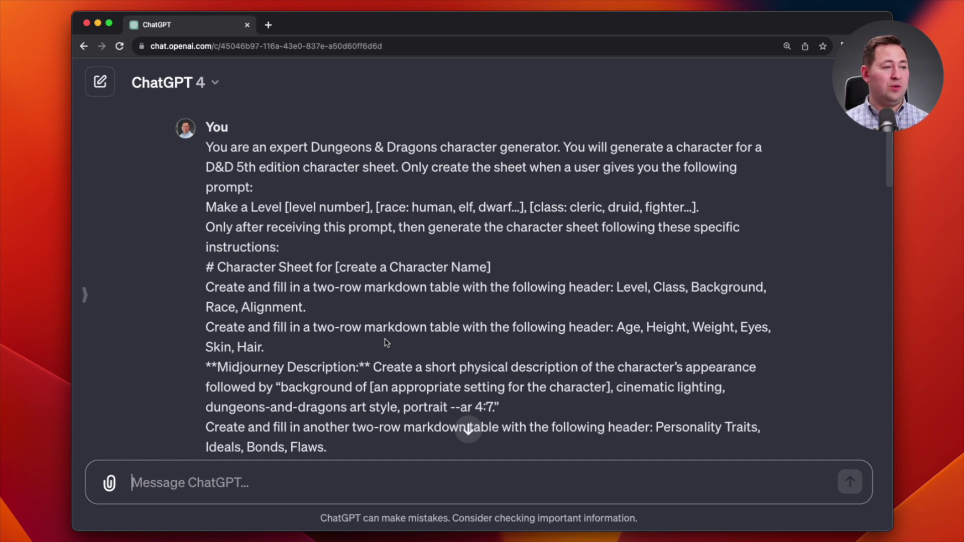
scroll(386, 341, "down", 5)
scroll(386, 342, "down", 20)
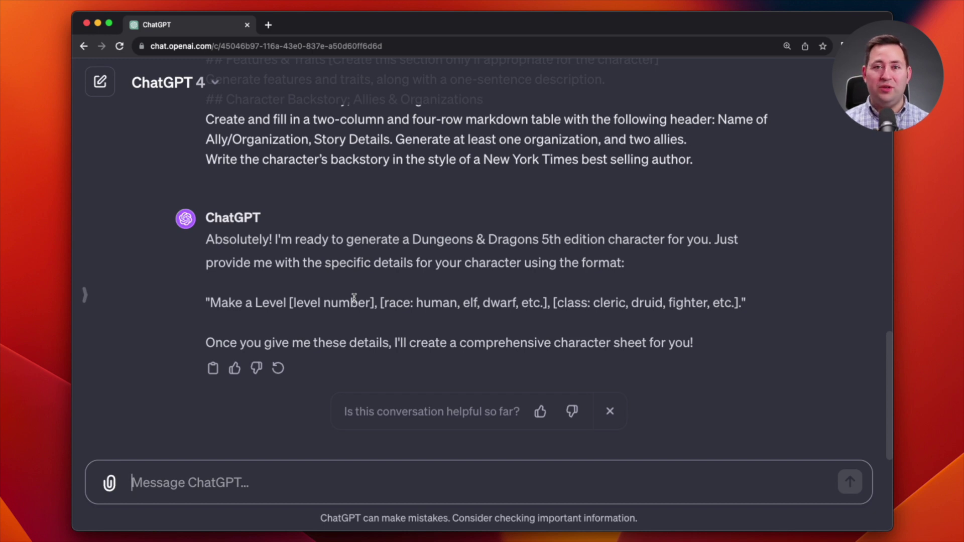
scroll(354, 297, "up", 20)
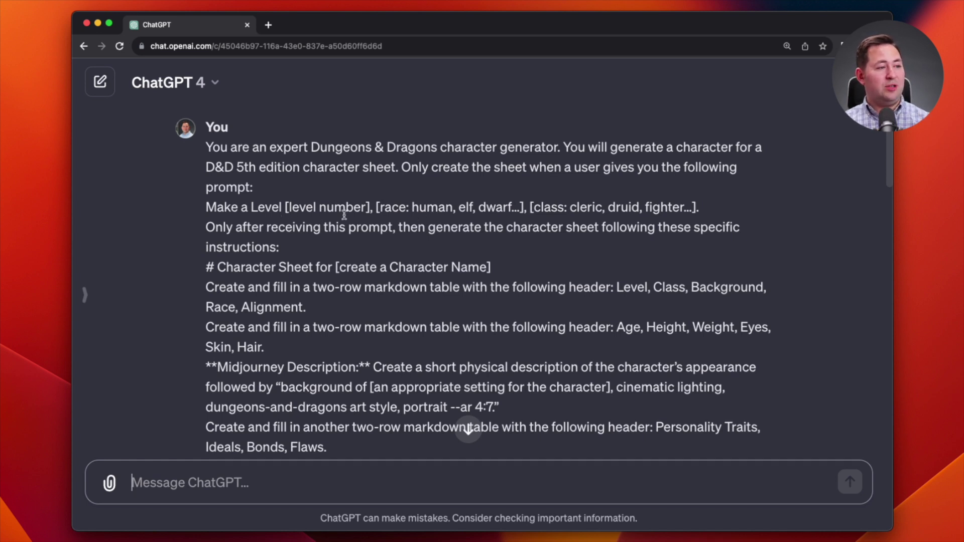
scroll(487, 259, "down", 15)
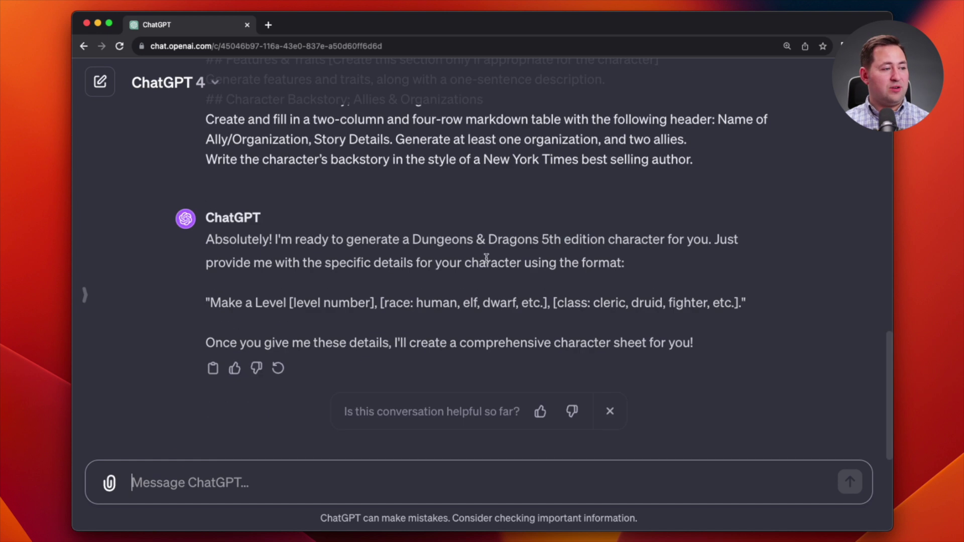
Step: Send 'Make a level 1 human bard' to generate Elarian Swiftsong's character sheet
type("M")
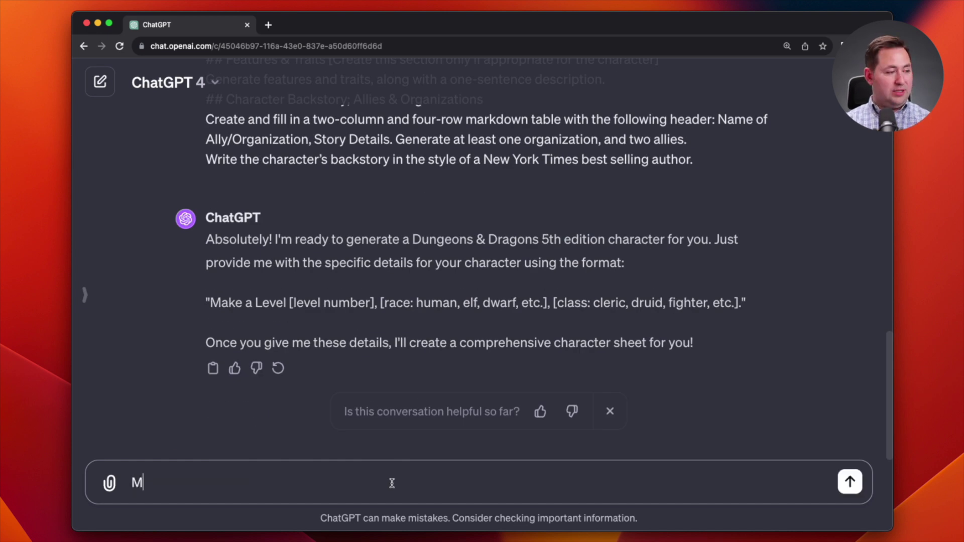
type("ake a leve")
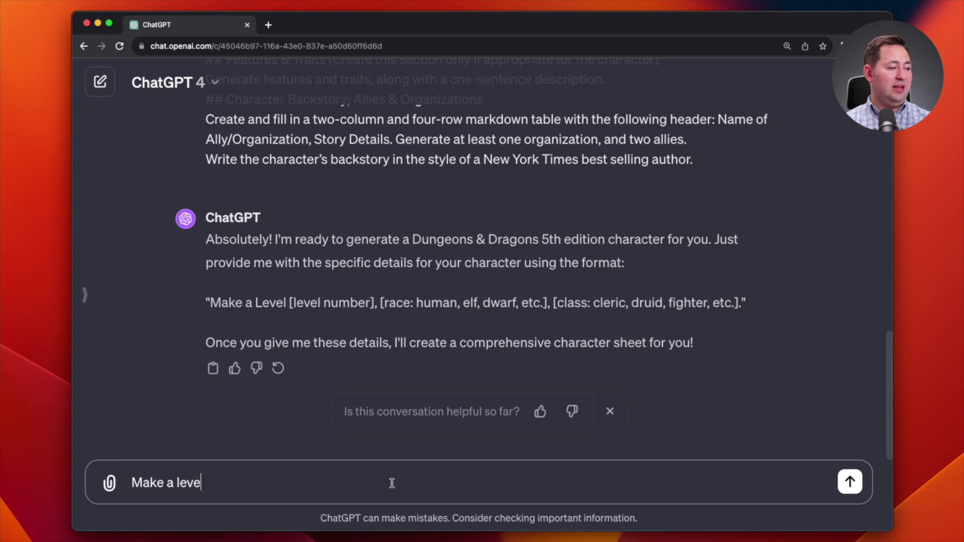
type("l 1 human bard")
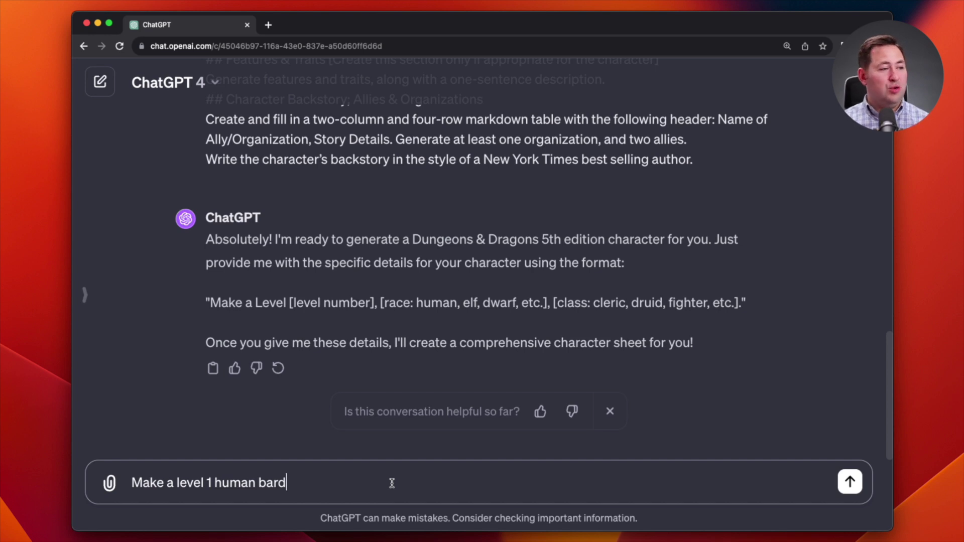
scroll(421, 309, "up", 15)
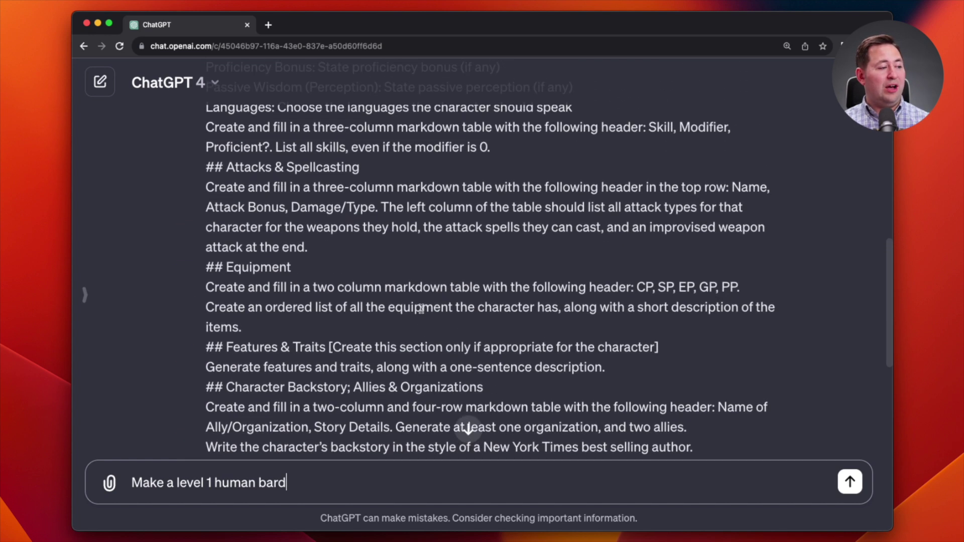
scroll(421, 308, "up", 5)
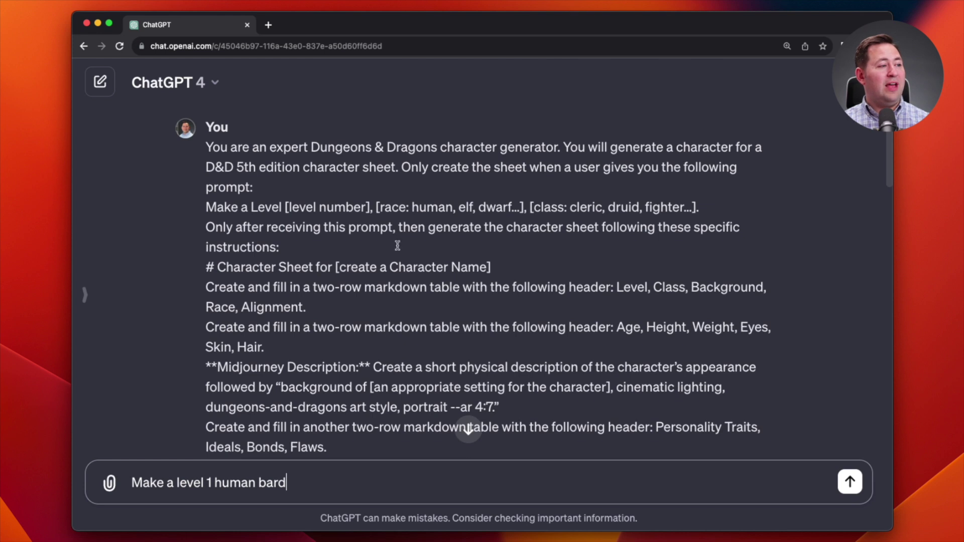
scroll(374, 292, "down", 10)
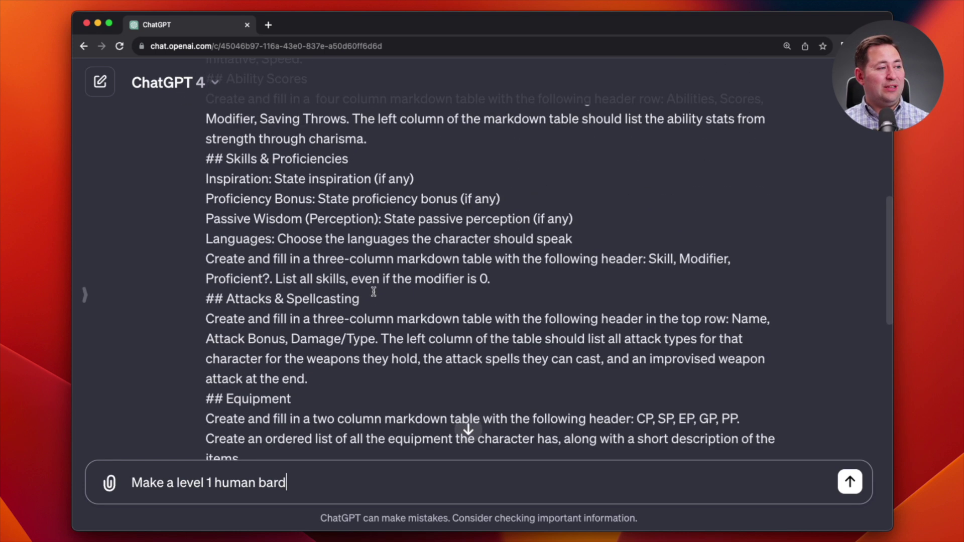
scroll(373, 291, "down", 5)
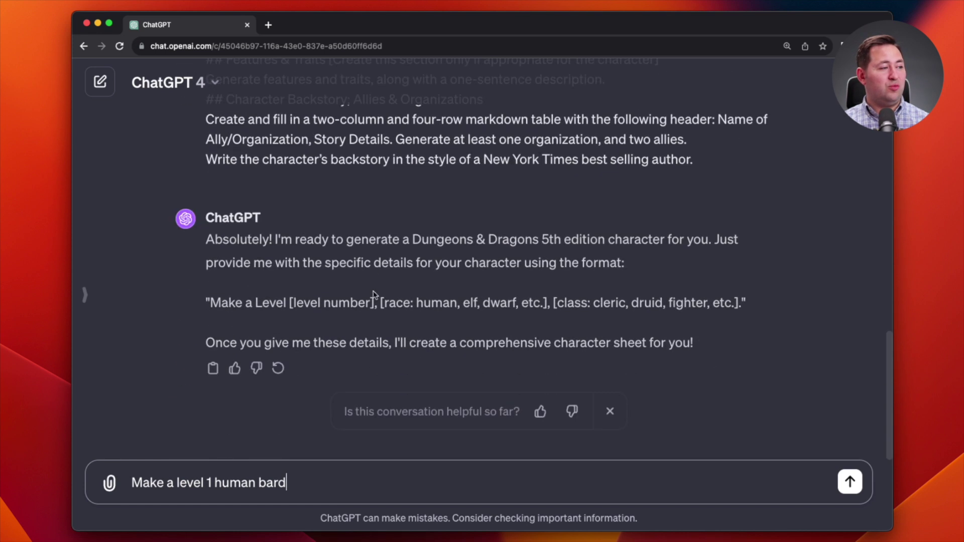
left_click(850, 488)
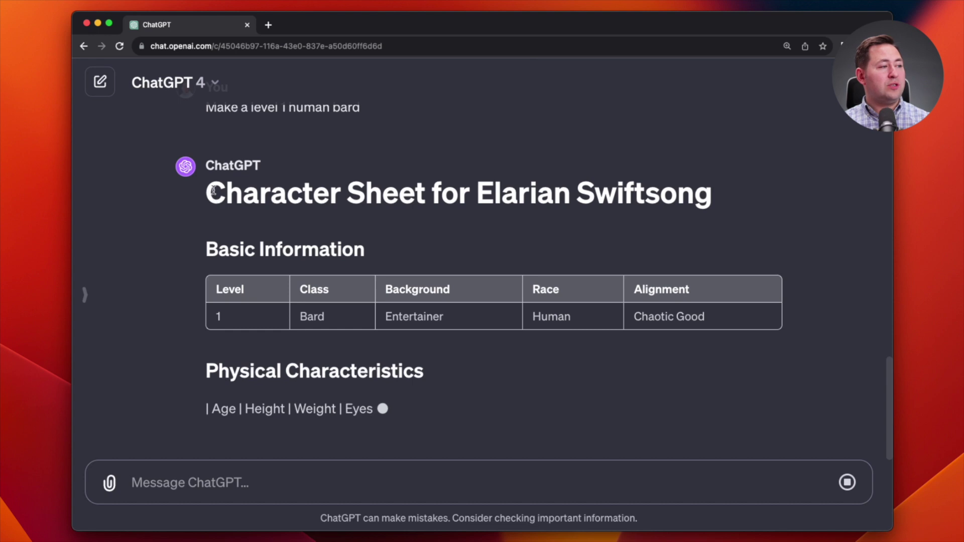
Step: Scroll up past ChatGPT's earlier reply to the top of the character-generator prompt
left_click_drag(210, 193, 516, 200)
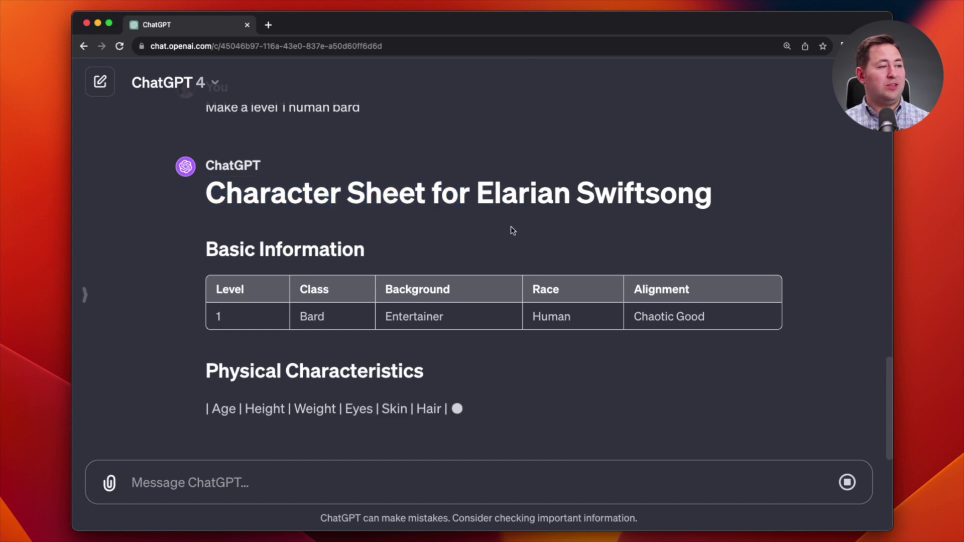
scroll(510, 226, "up", 5)
scroll(511, 226, "up", 15)
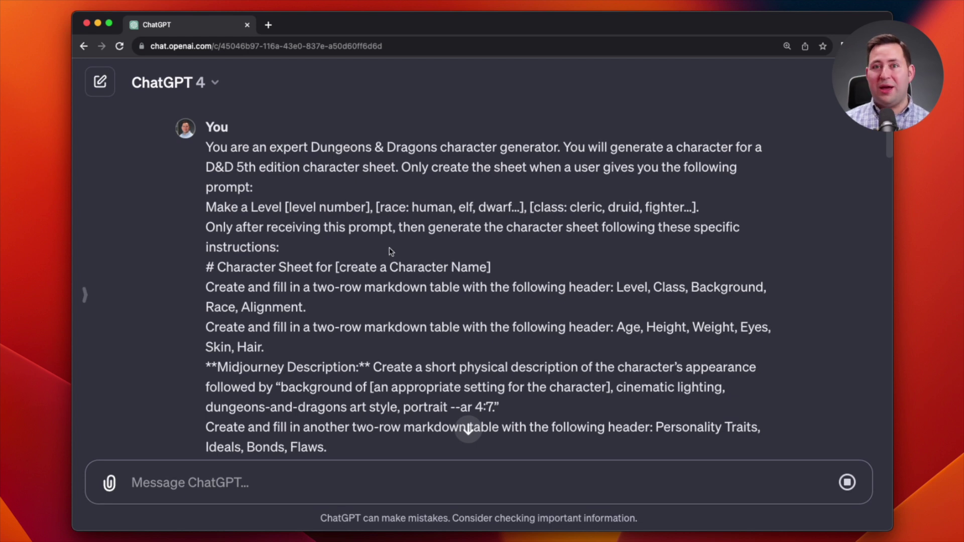
Step: Highlight the prompt's heading marker, example 'Make a Level' request line and Character Sheet title instruction
left_click(216, 267)
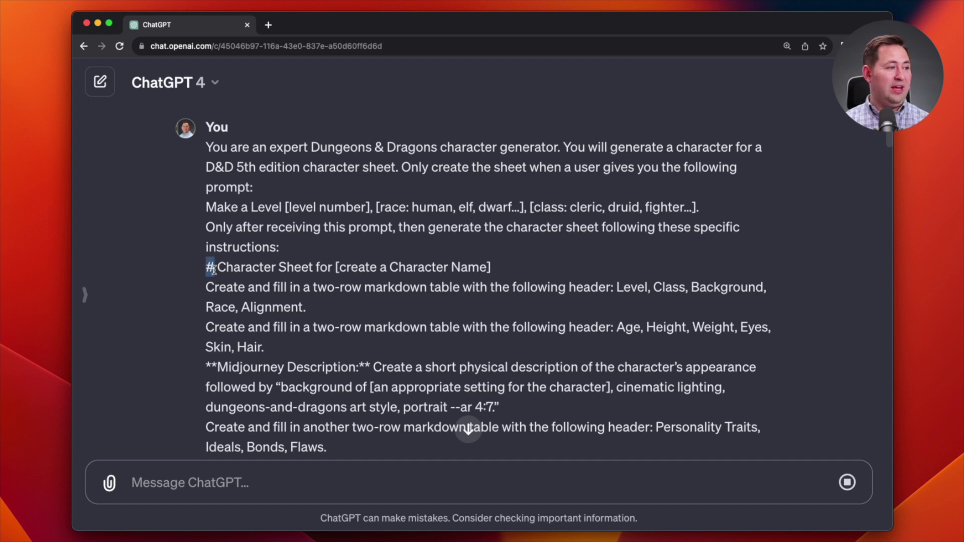
left_click_drag(207, 208, 553, 193)
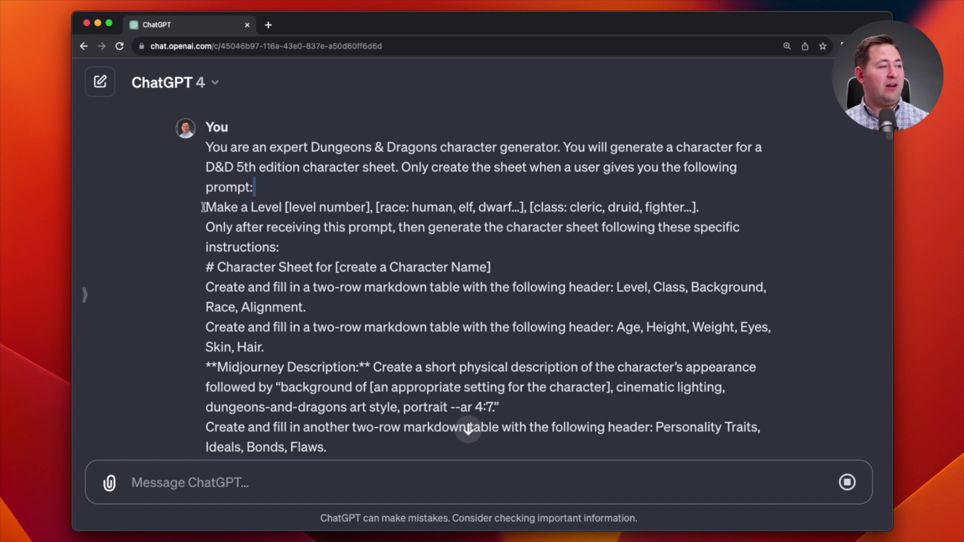
left_click_drag(203, 208, 576, 207)
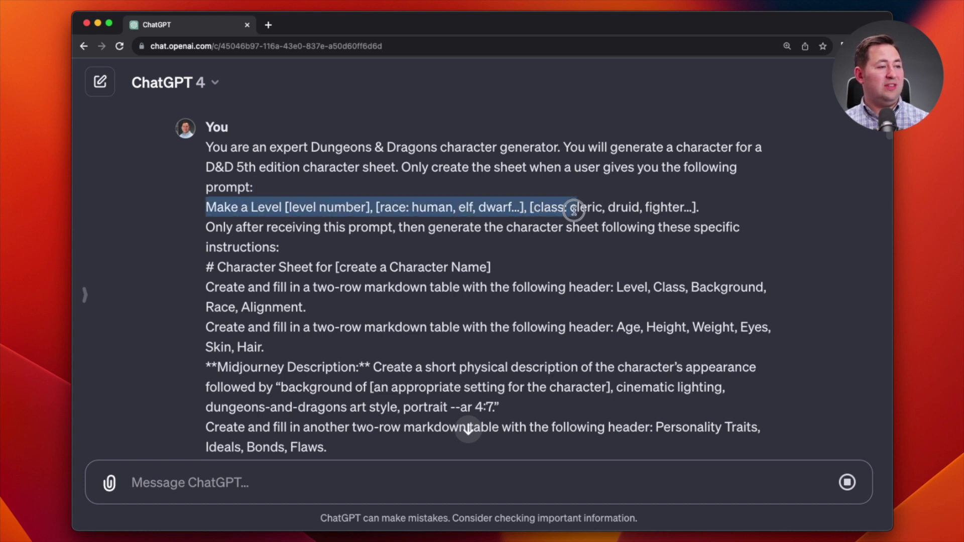
left_click(334, 235)
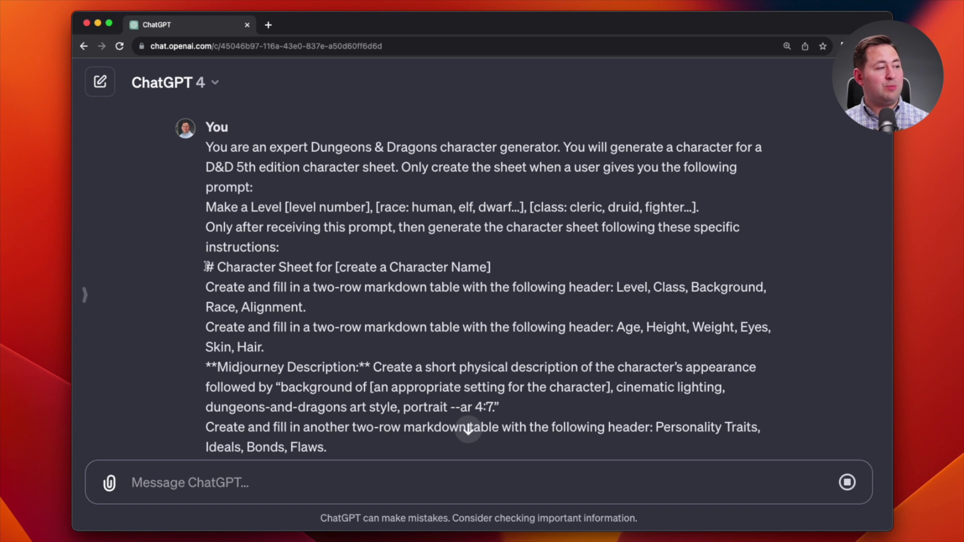
left_click_drag(206, 266, 506, 269)
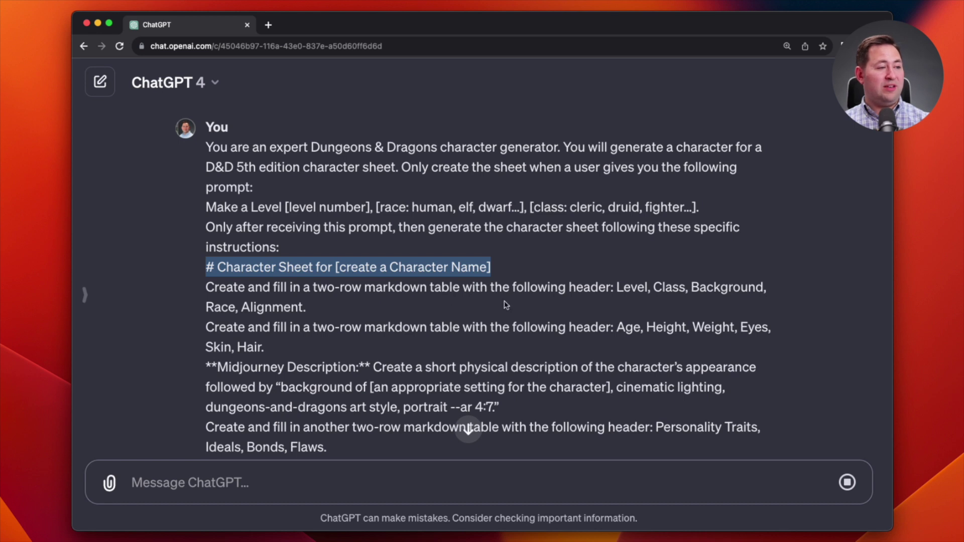
Step: Highlight the Level, Class, Background, Race, Alignment headers and the Midjourney Description label
left_click_drag(621, 287, 707, 301)
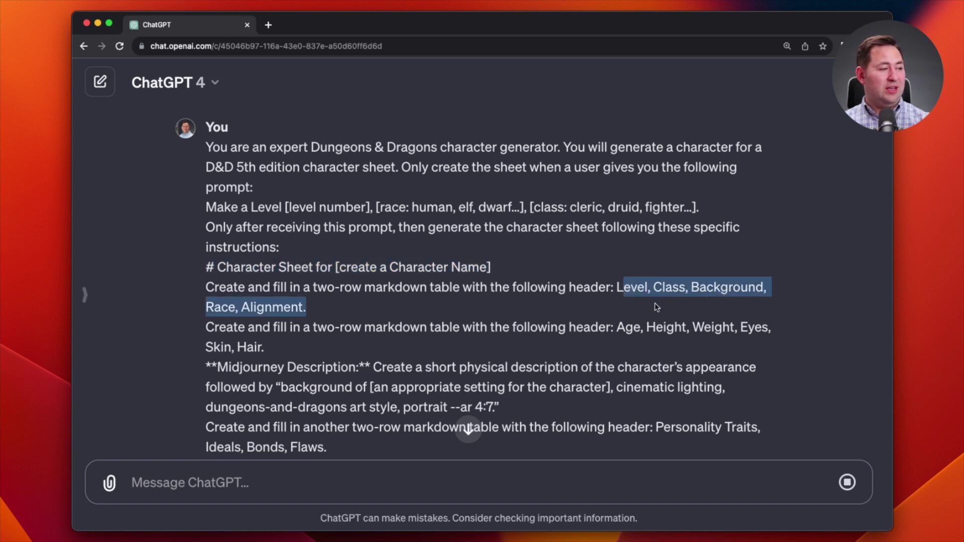
left_click_drag(622, 328, 699, 348)
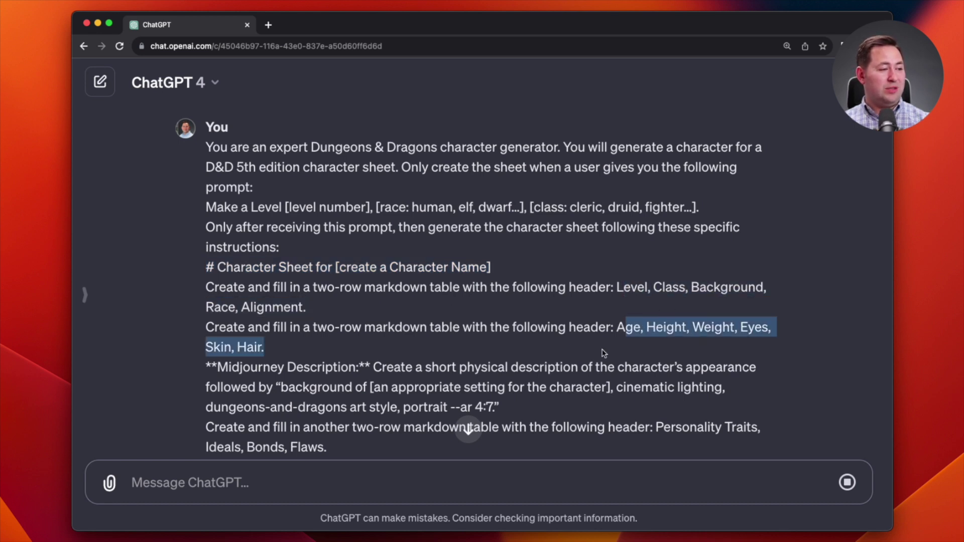
scroll(590, 355, "down", 2)
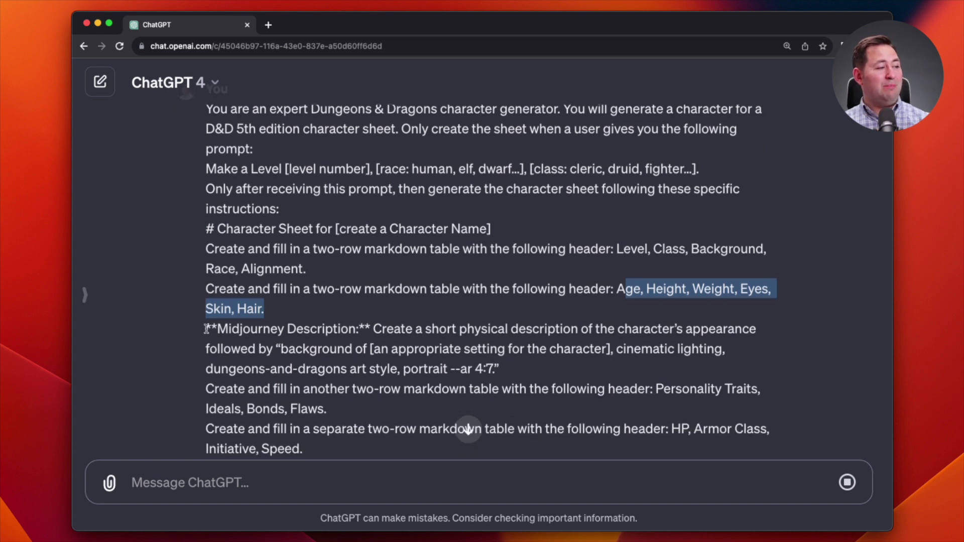
left_click_drag(206, 329, 371, 330)
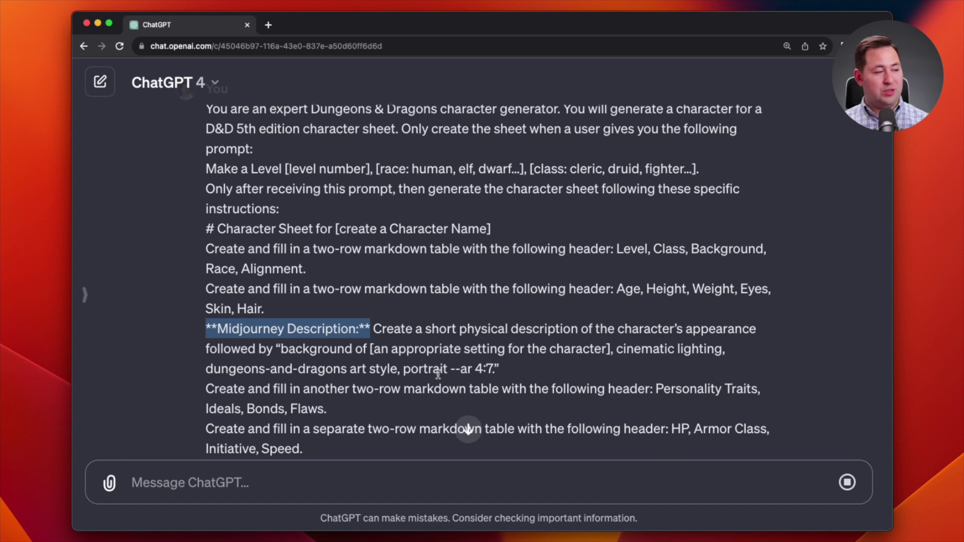
scroll(438, 375, "down", 20)
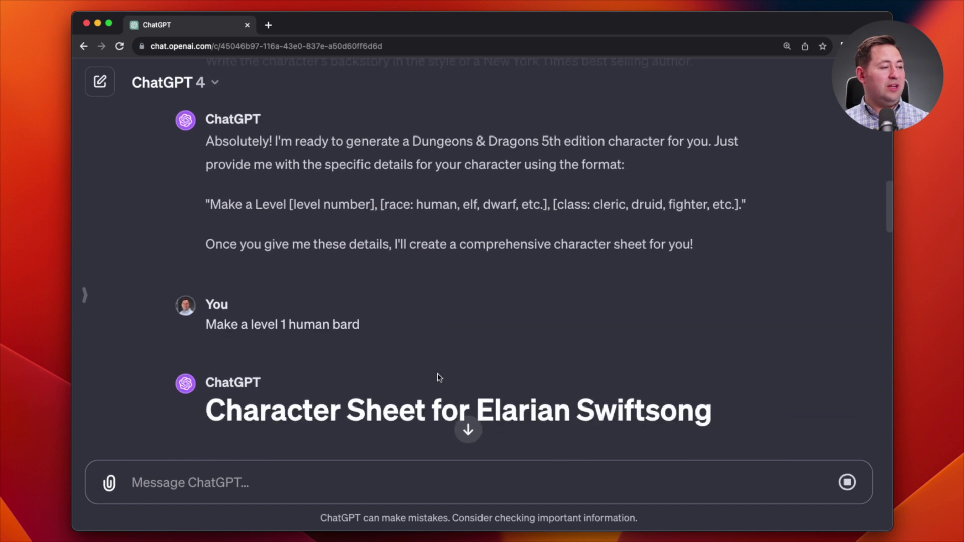
Step: Highlight the Basic Information heading, its table and the Midjourney description, then continue to Personality
scroll(437, 374, "down", 10)
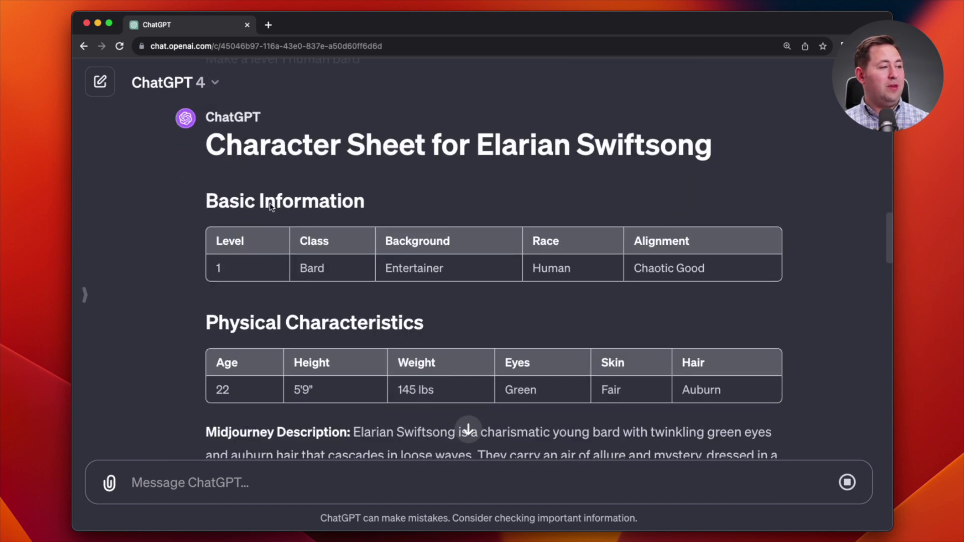
left_click_drag(209, 200, 364, 210)
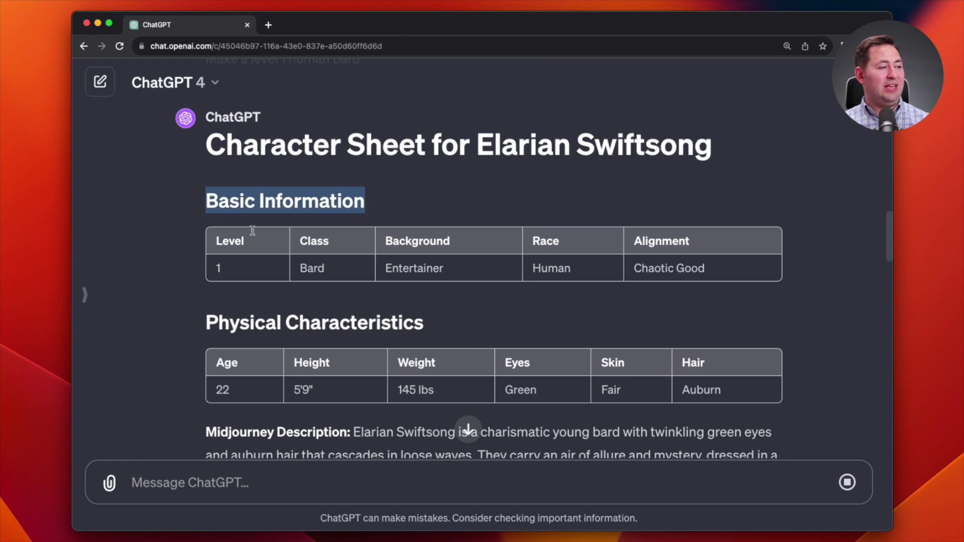
left_click_drag(216, 237, 492, 275)
scroll(504, 320, "down", 4)
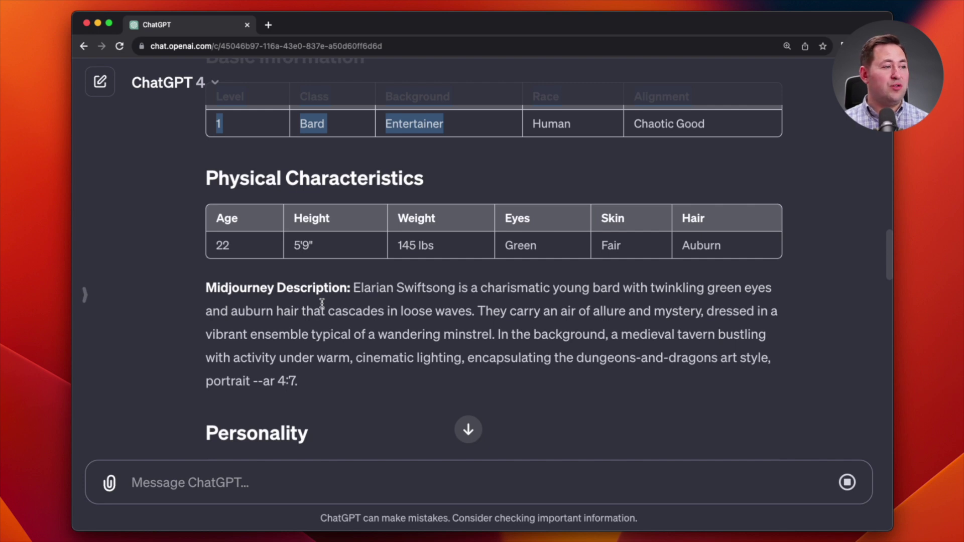
left_click_drag(353, 288, 304, 376)
left_click(467, 365)
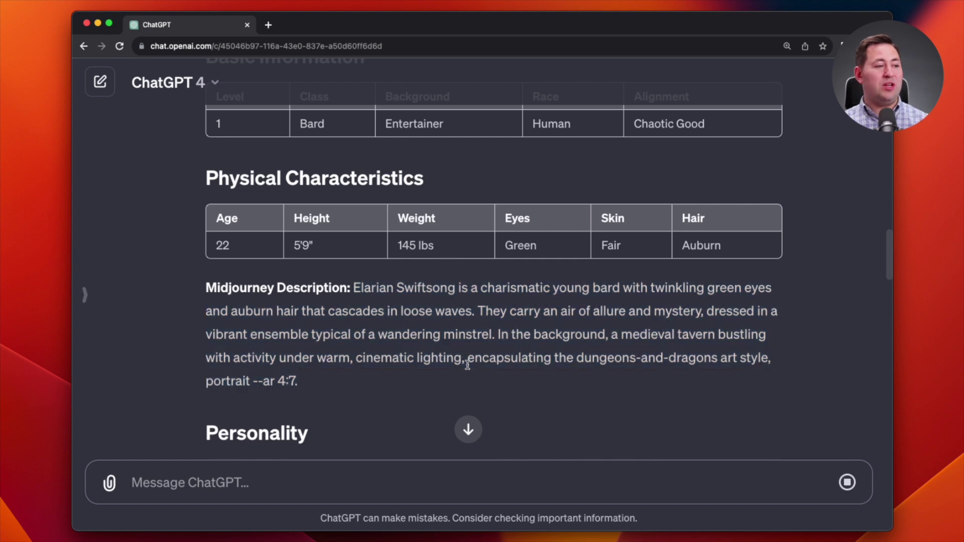
scroll(467, 365, "down", 5)
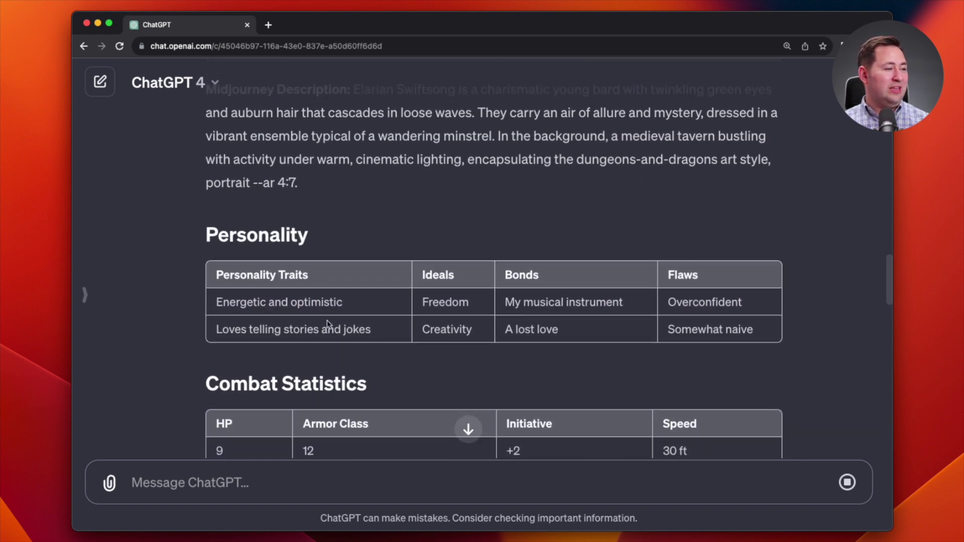
Step: Scroll through Ability Scores, Skills & Proficiencies and Attacks & Spellcasting (Rapier, Dagger, Light Crossbow)
scroll(327, 321, "down", 2)
scroll(317, 304, "down", 3)
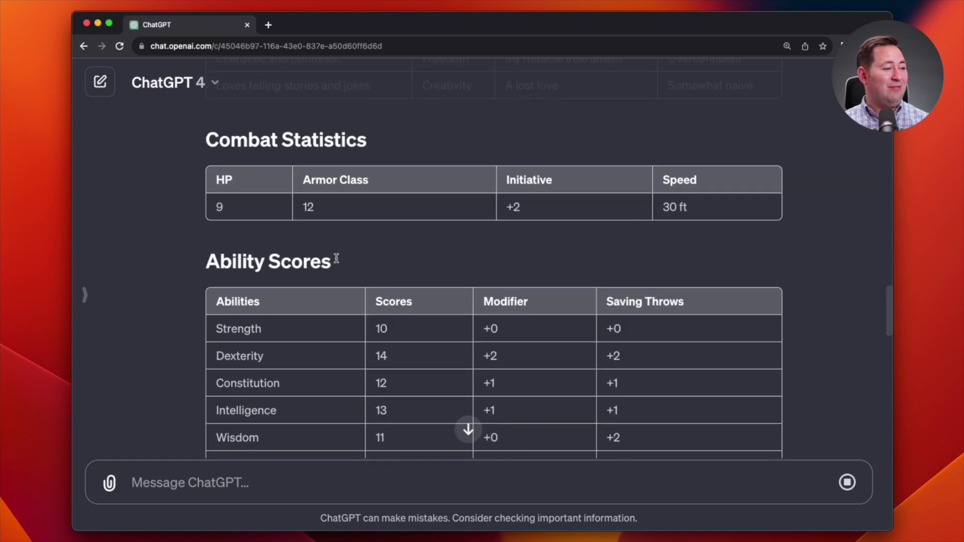
scroll(342, 254, "down", 3)
scroll(351, 309, "down", 10)
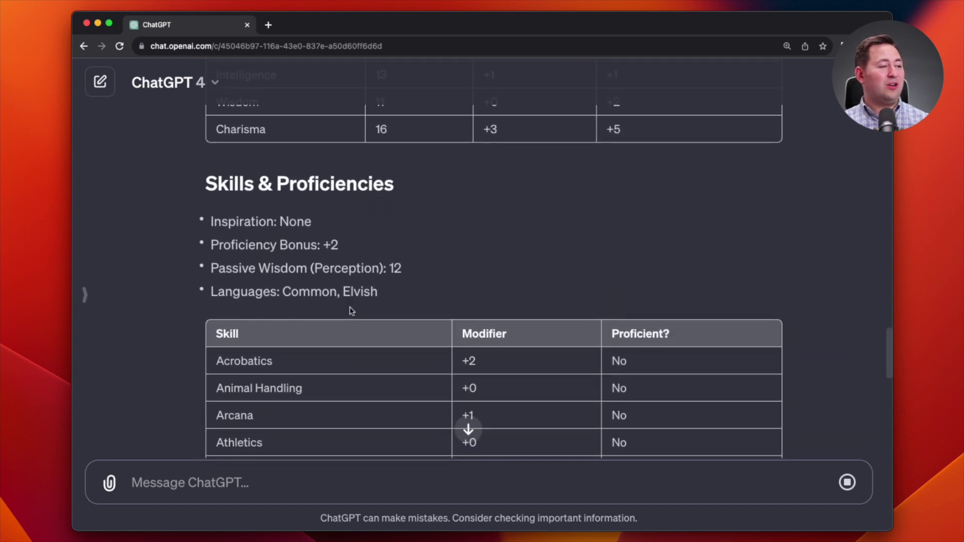
scroll(350, 309, "down", 9)
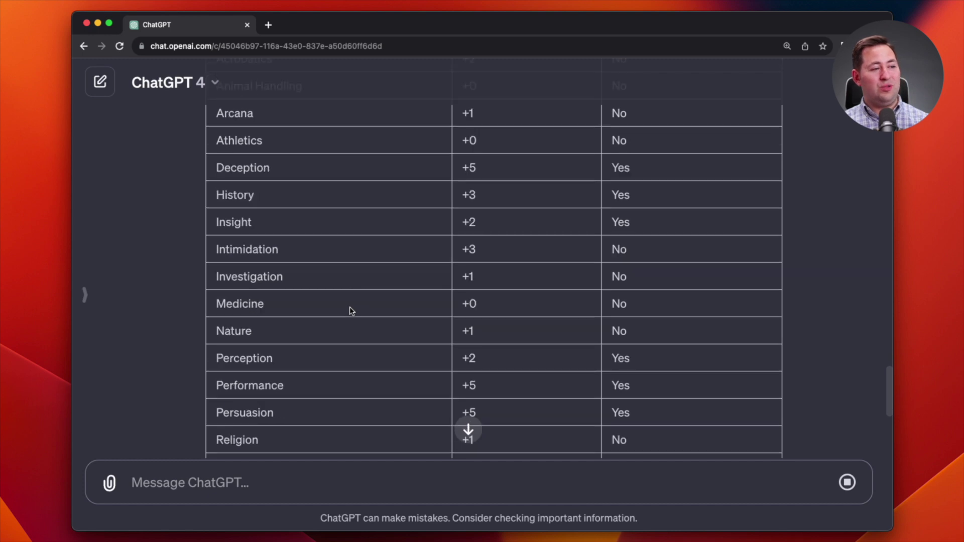
scroll(350, 309, "down", 1)
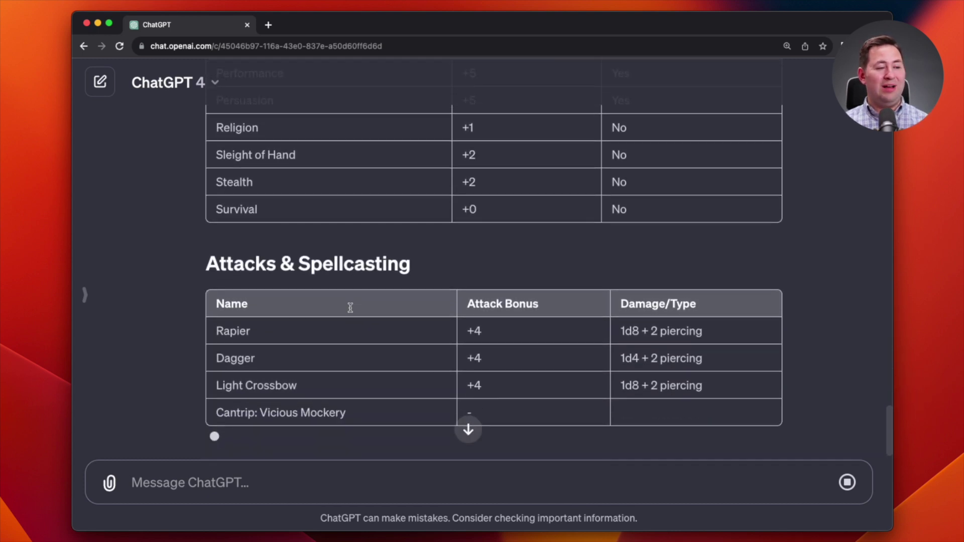
scroll(350, 310, "down", 1)
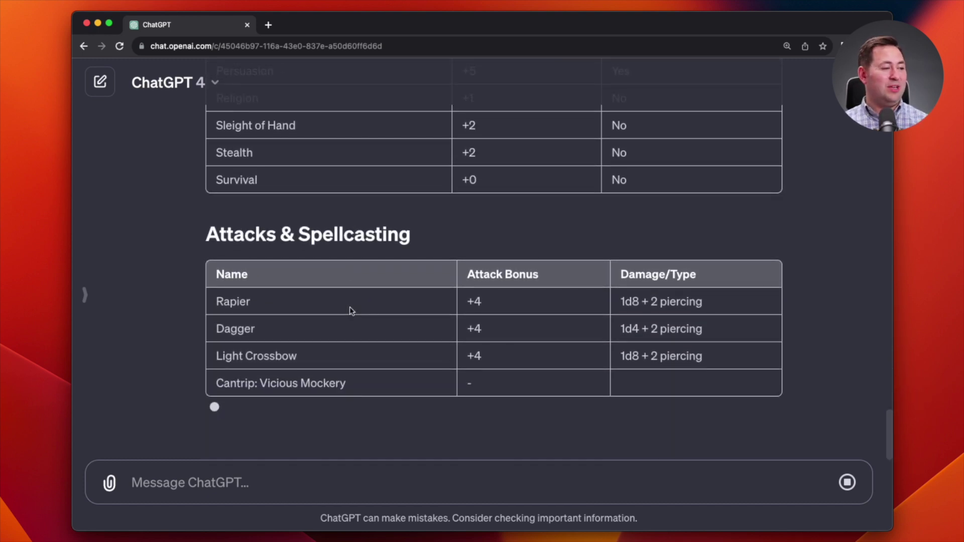
Step: Scroll back up to the prompt's instructions for skills, attacks and equipment
scroll(350, 310, "up", 15)
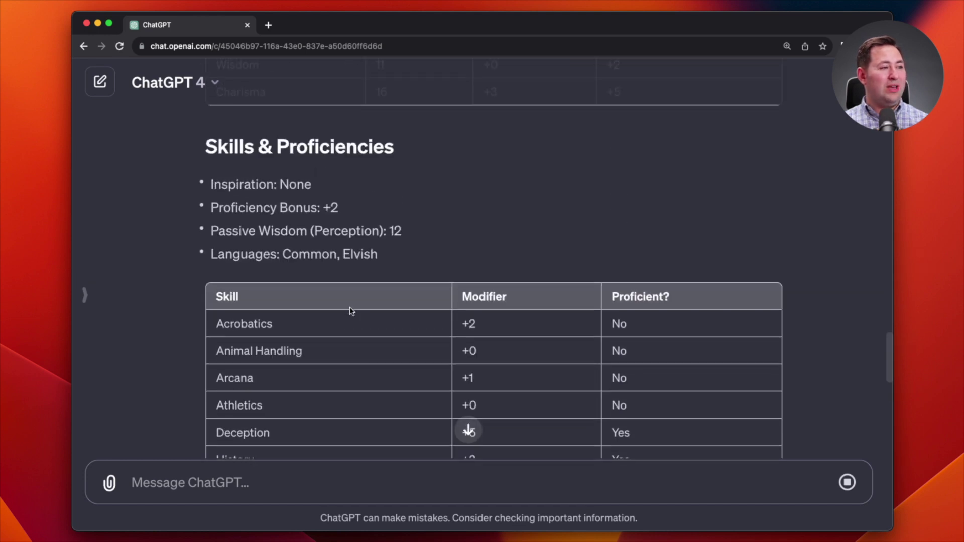
scroll(350, 311, "up", 3)
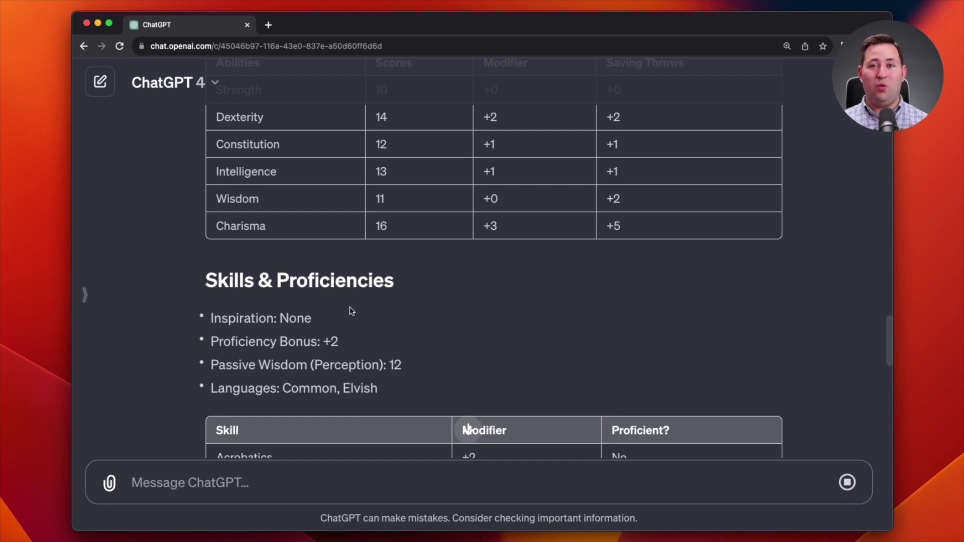
scroll(352, 311, "up", 10)
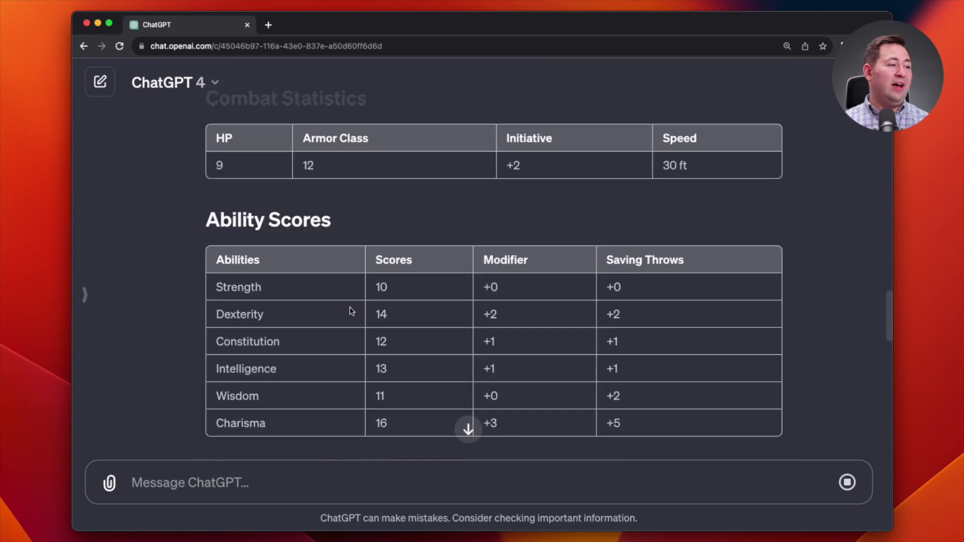
scroll(351, 311, "up", 5)
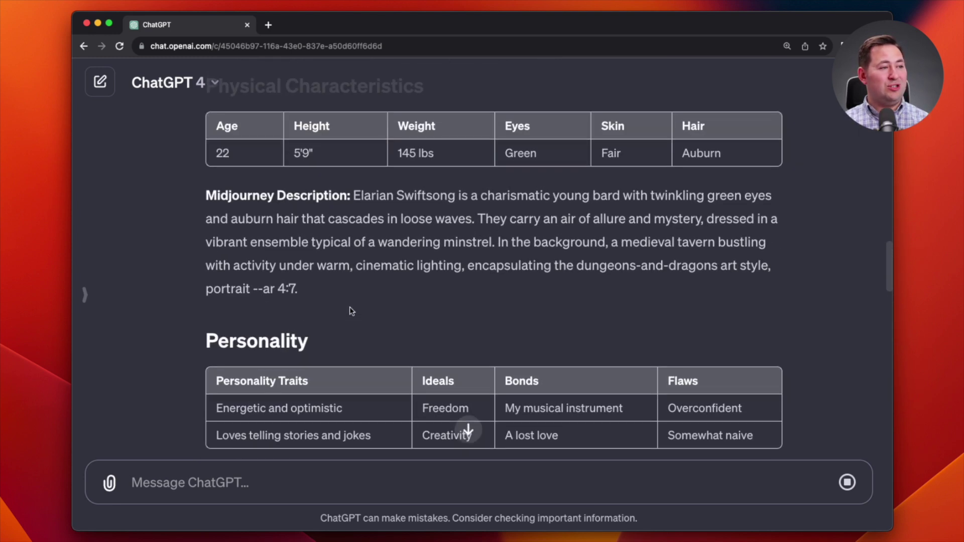
scroll(350, 308, "up", 20)
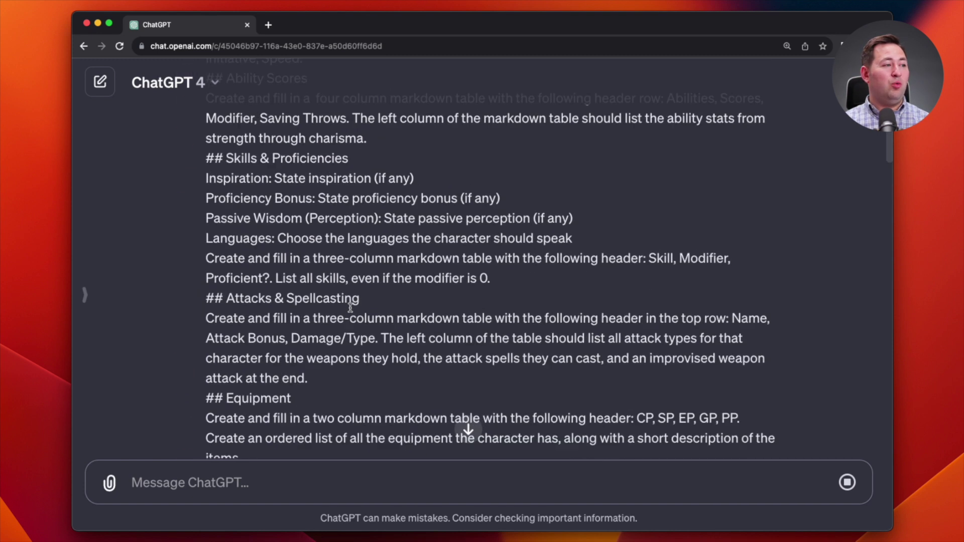